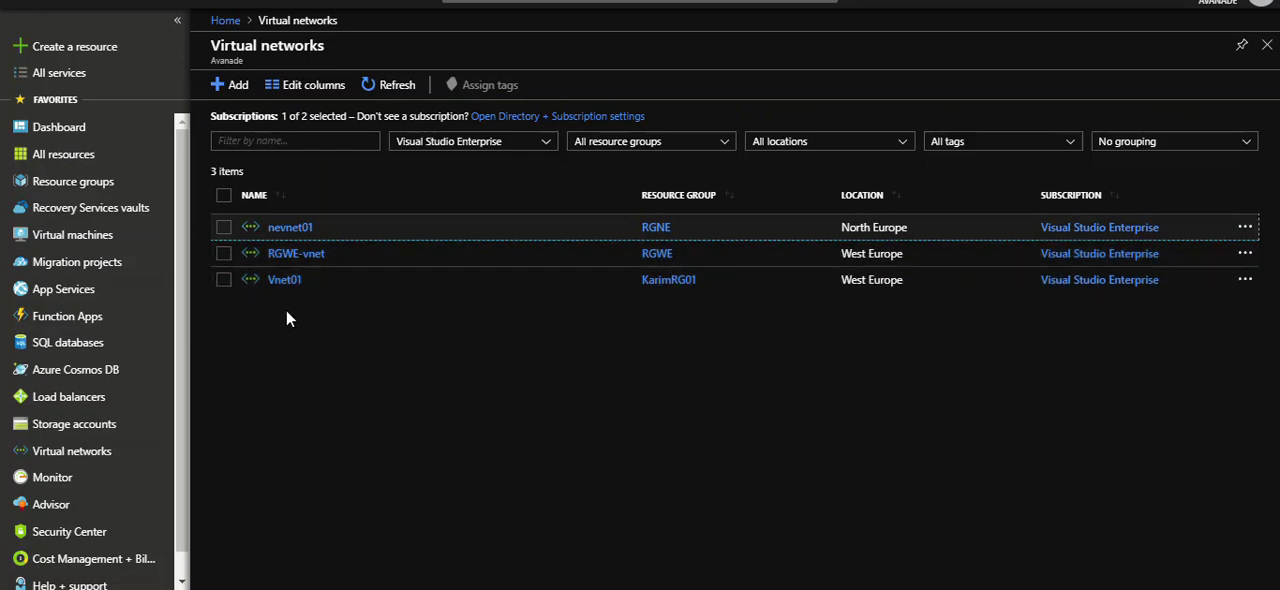
Open the peerings of virtual network Vnet01 and start a new peering named Peer01.
left_click(287, 281)
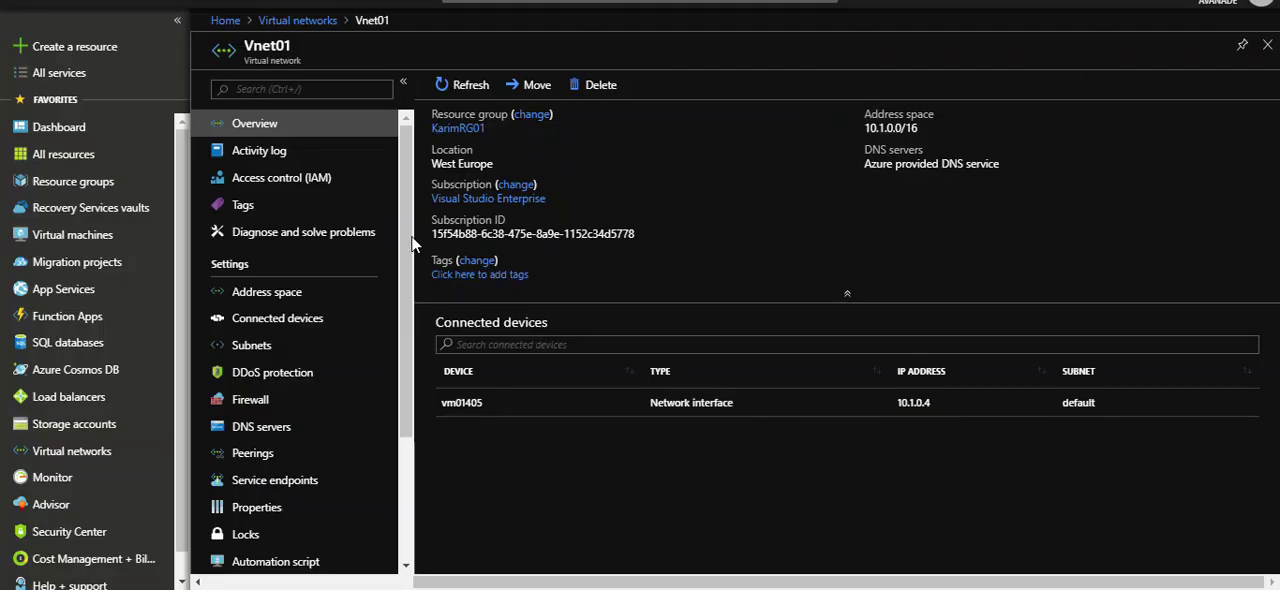
scroll(271, 291, "down", 3)
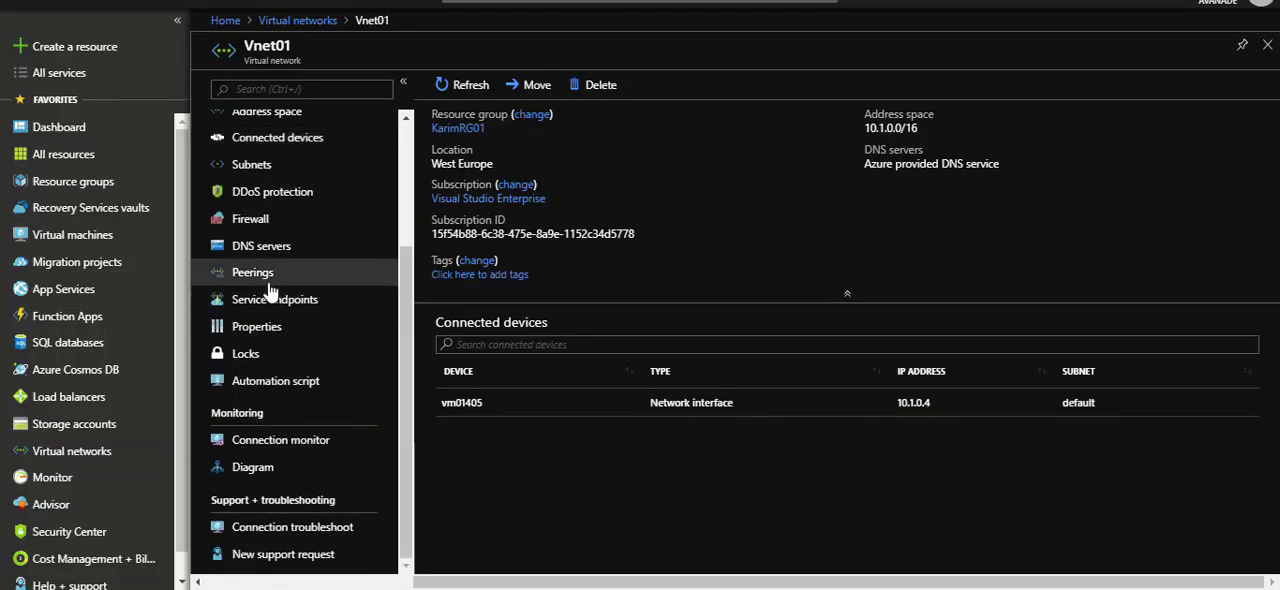
left_click(268, 284)
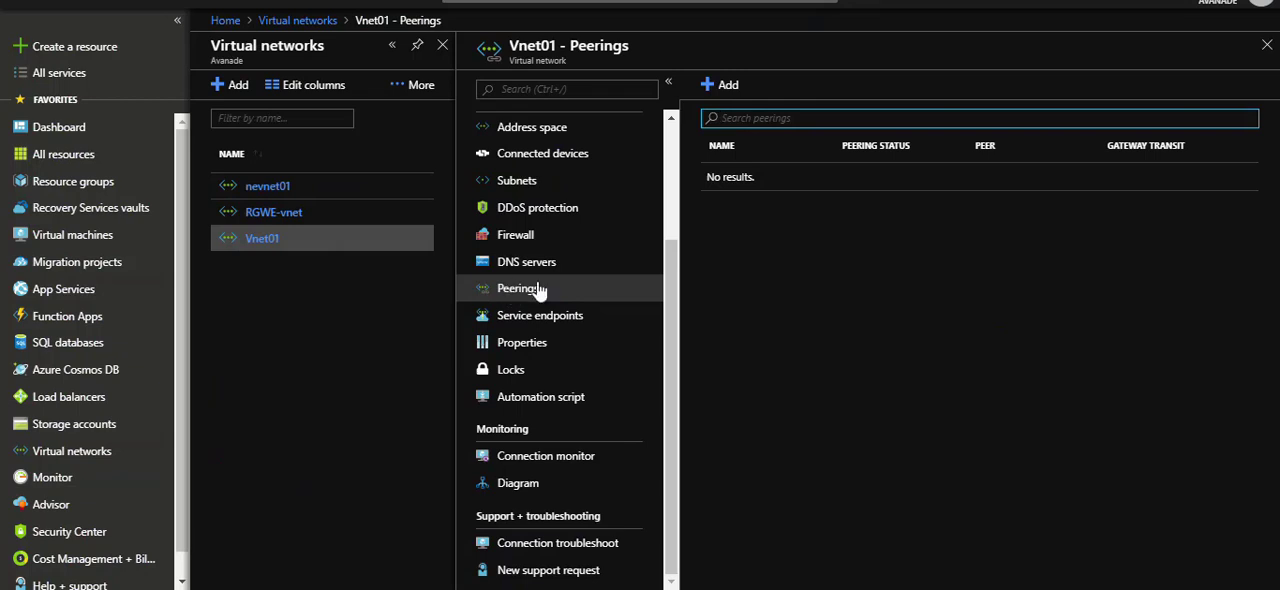
scroll(512, 288, "up", 3)
scroll(510, 420, "down", 3)
left_click(722, 85)
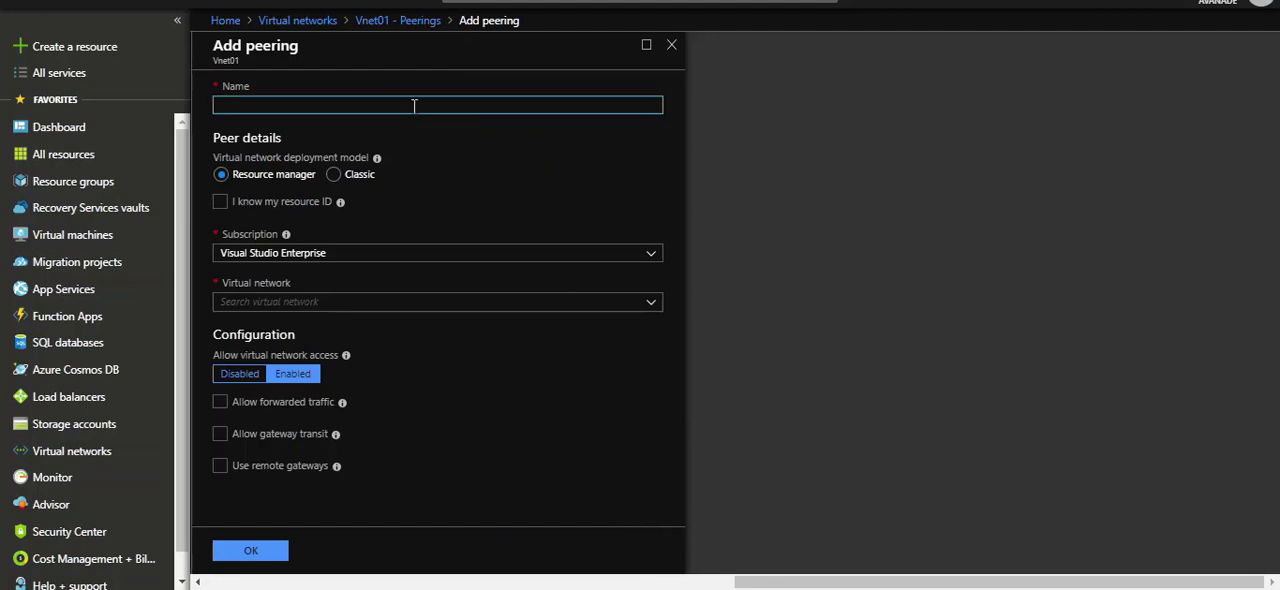
type("Peer01")
left_click(409, 137)
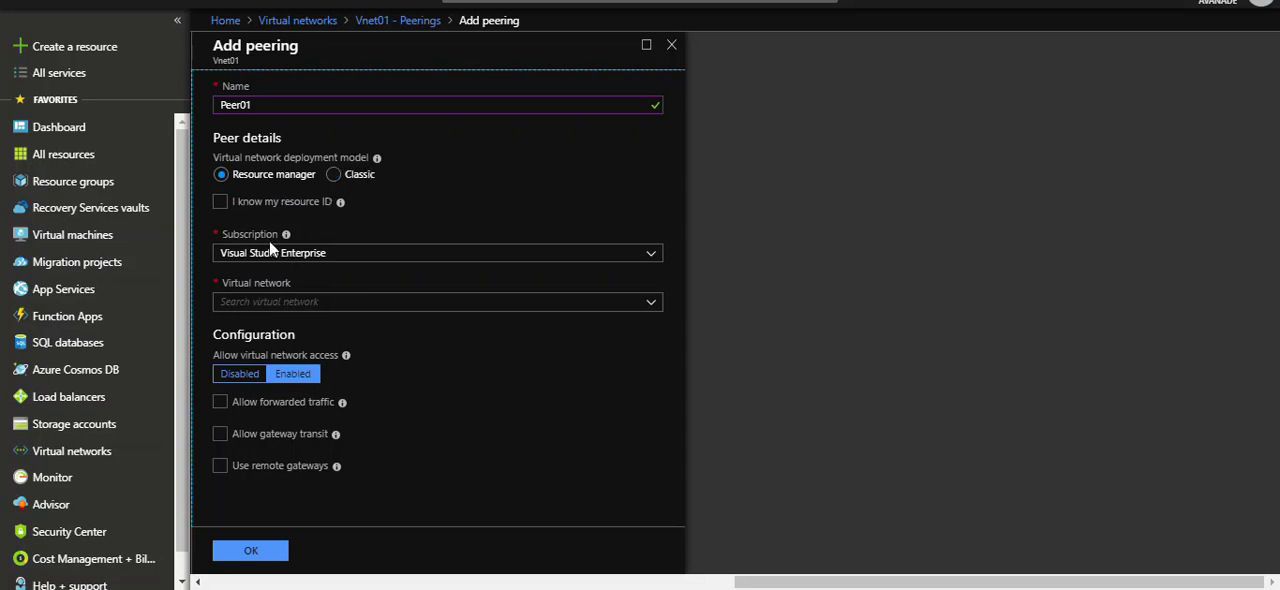
Select RGWE-vnet (RGWE) as the virtual network that Peer01 connects to.
left_click(273, 301)
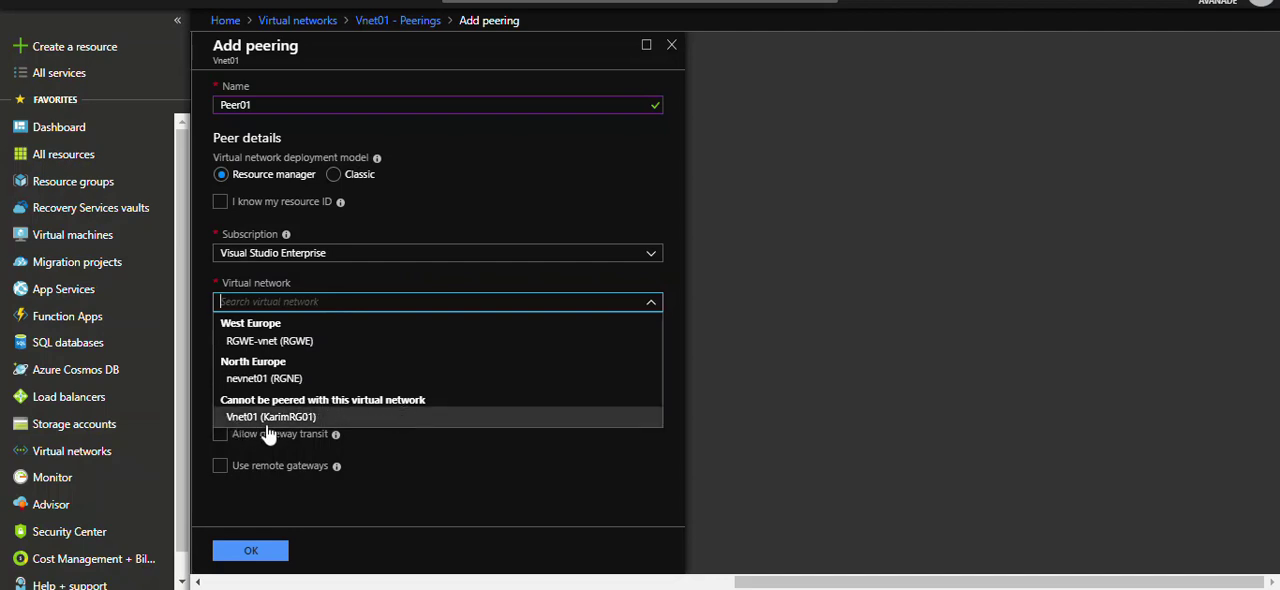
left_click(268, 344)
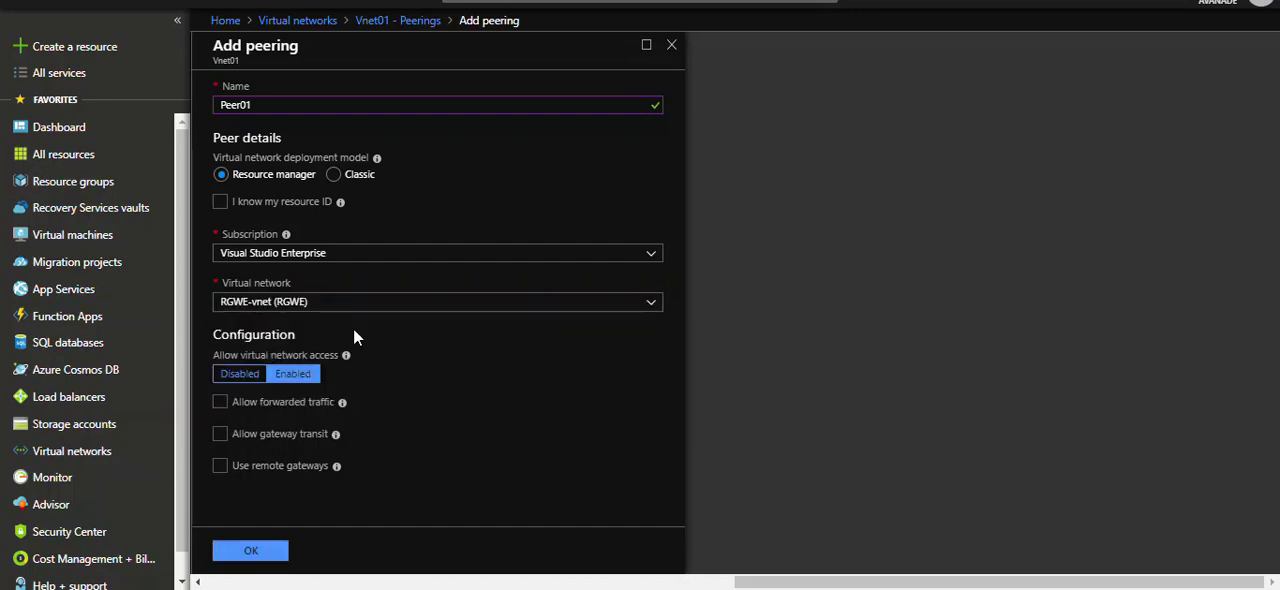
left_click(274, 303)
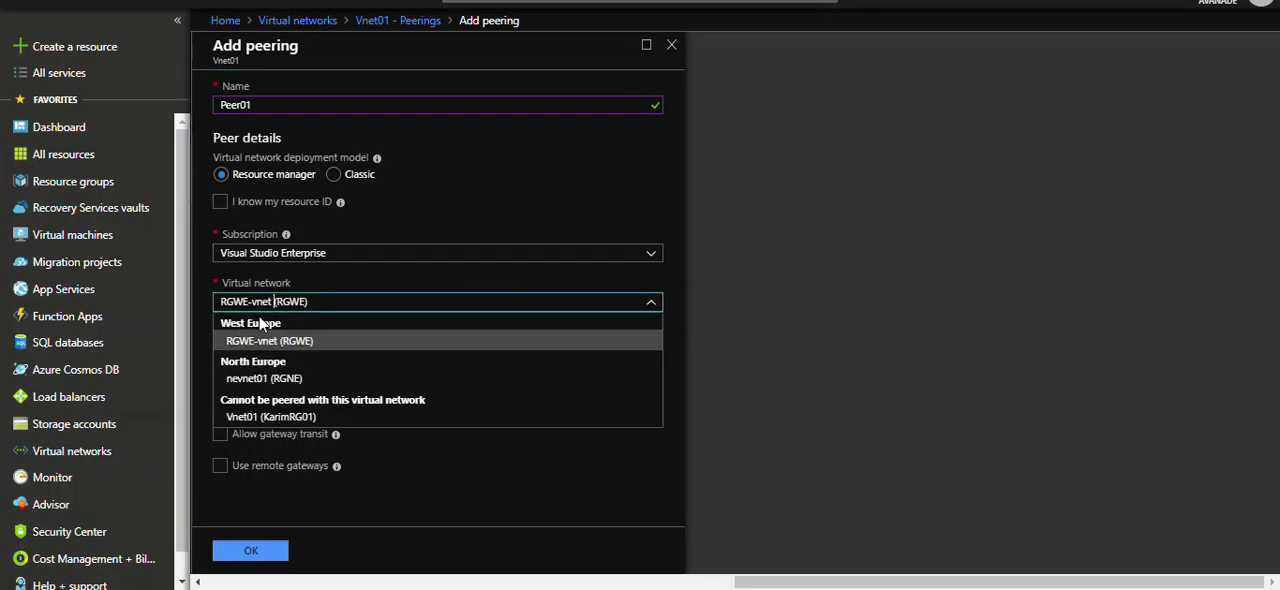
left_click(259, 347)
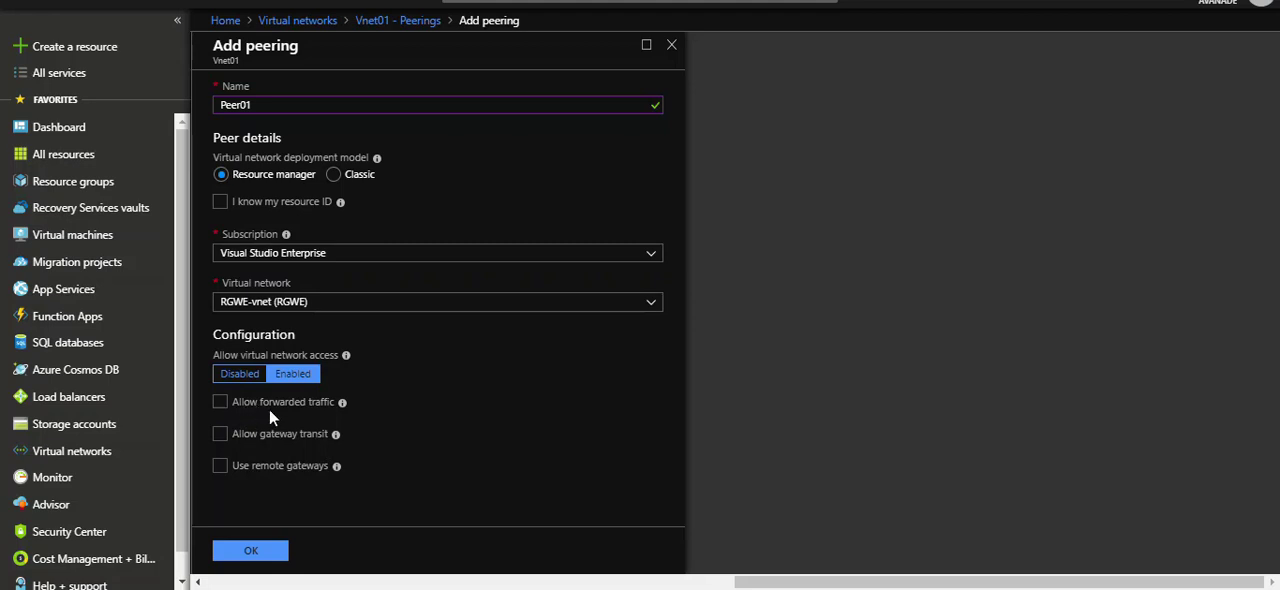
Allow gateway transit for Peer01, create the peering and dismiss the notification.
mouse_move(343, 403)
left_click(219, 436)
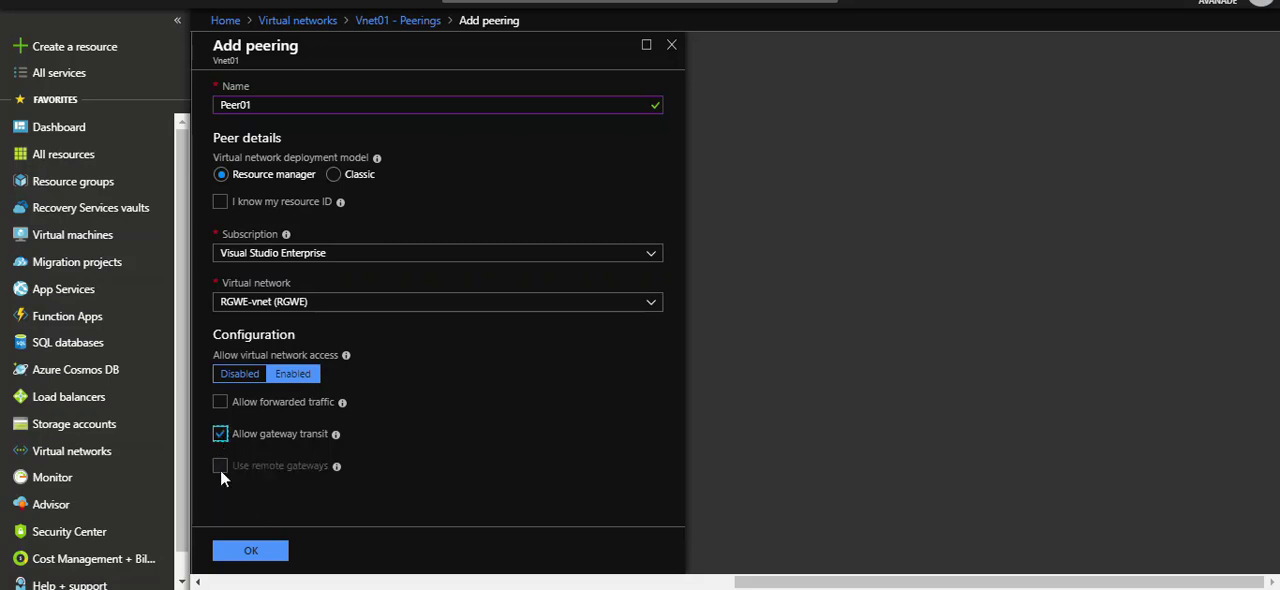
mouse_move(336, 441)
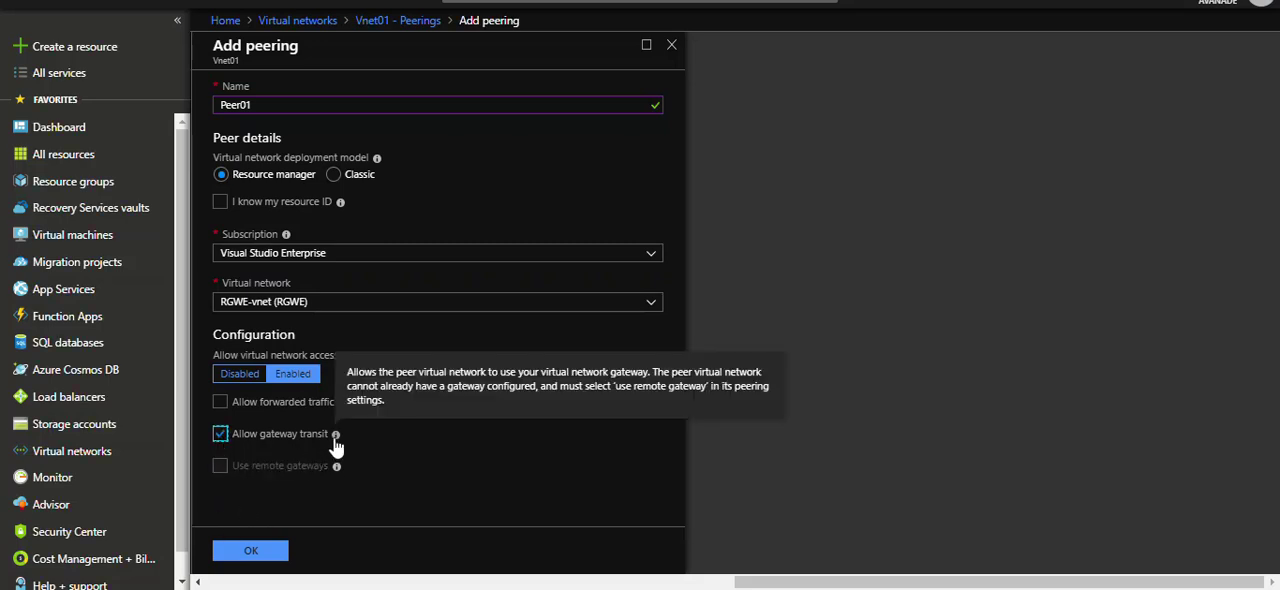
left_click(268, 556)
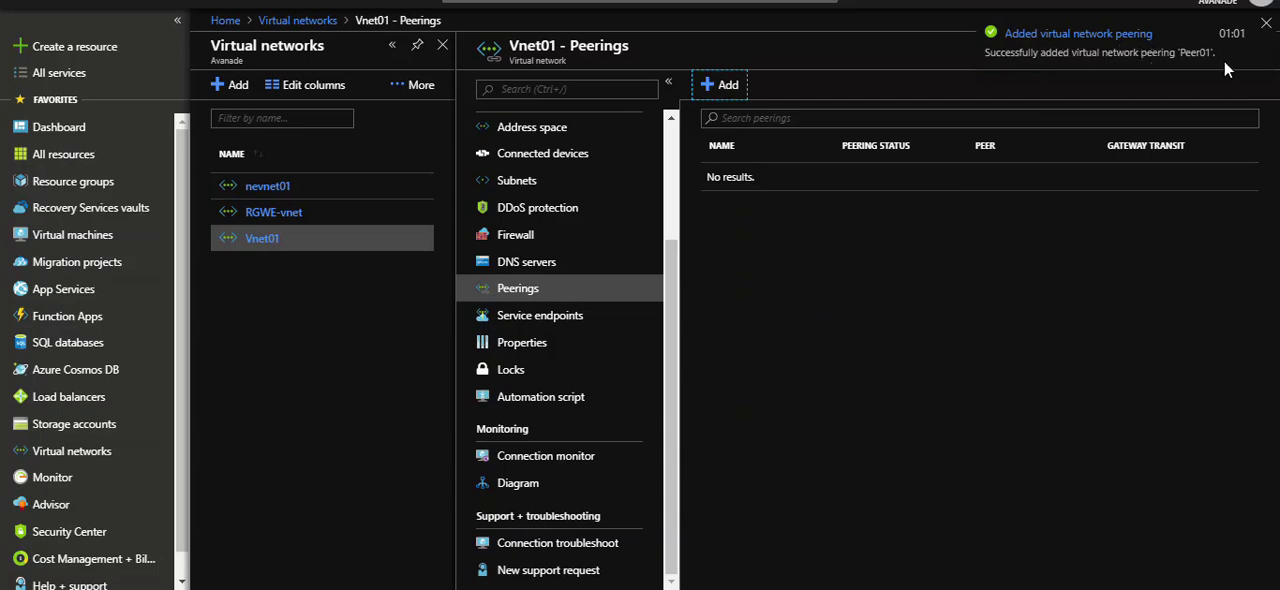
left_click(1266, 23)
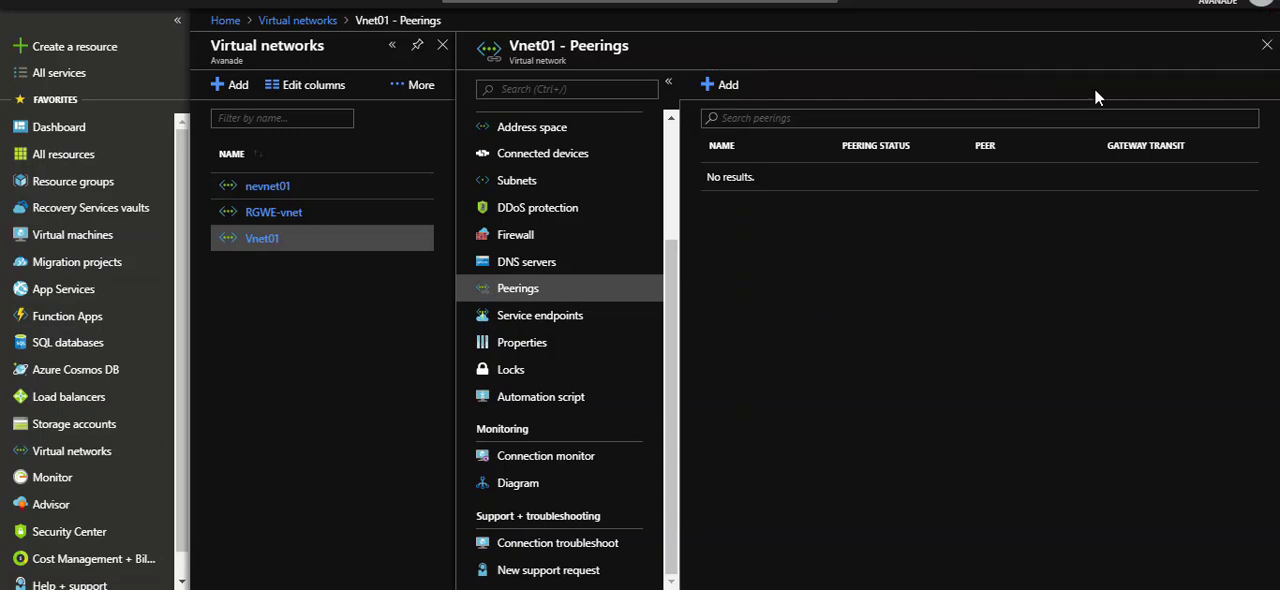
Check the peerings lists of RGWE-vnet and Vnet01.
left_click(285, 216)
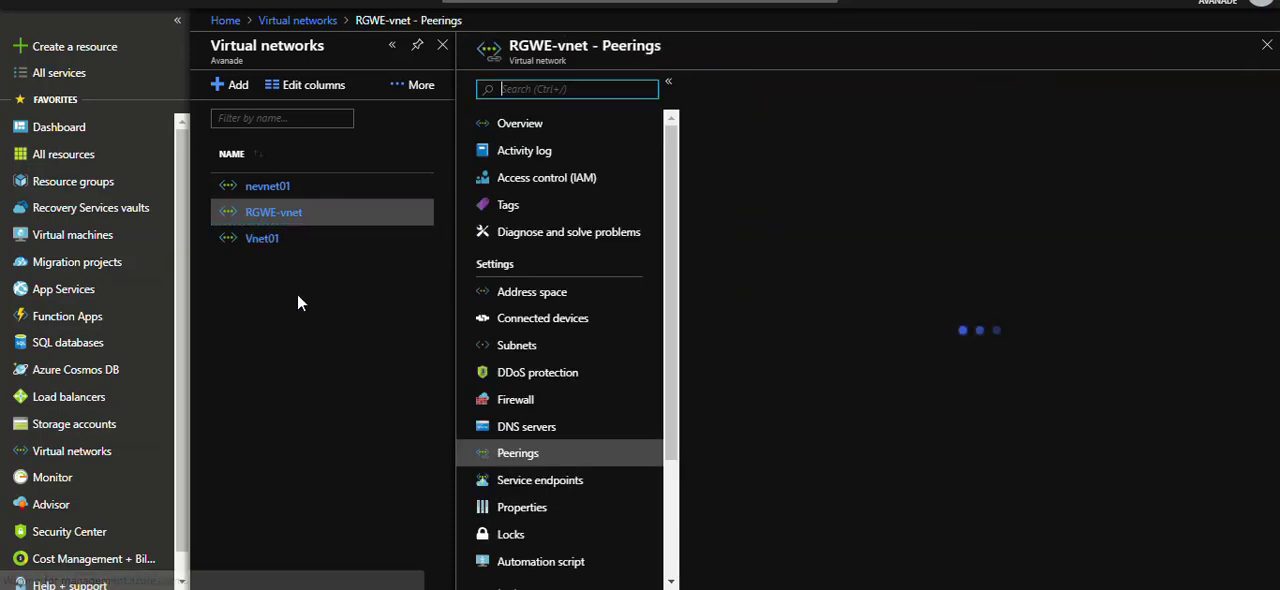
left_click(517, 462)
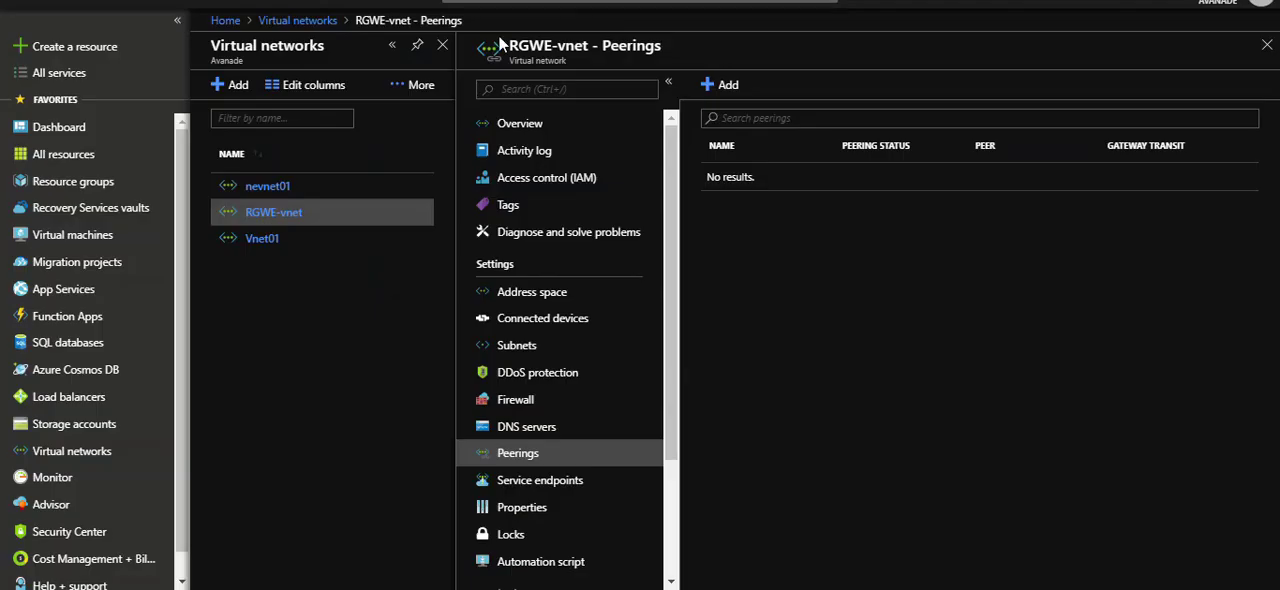
left_click(268, 240)
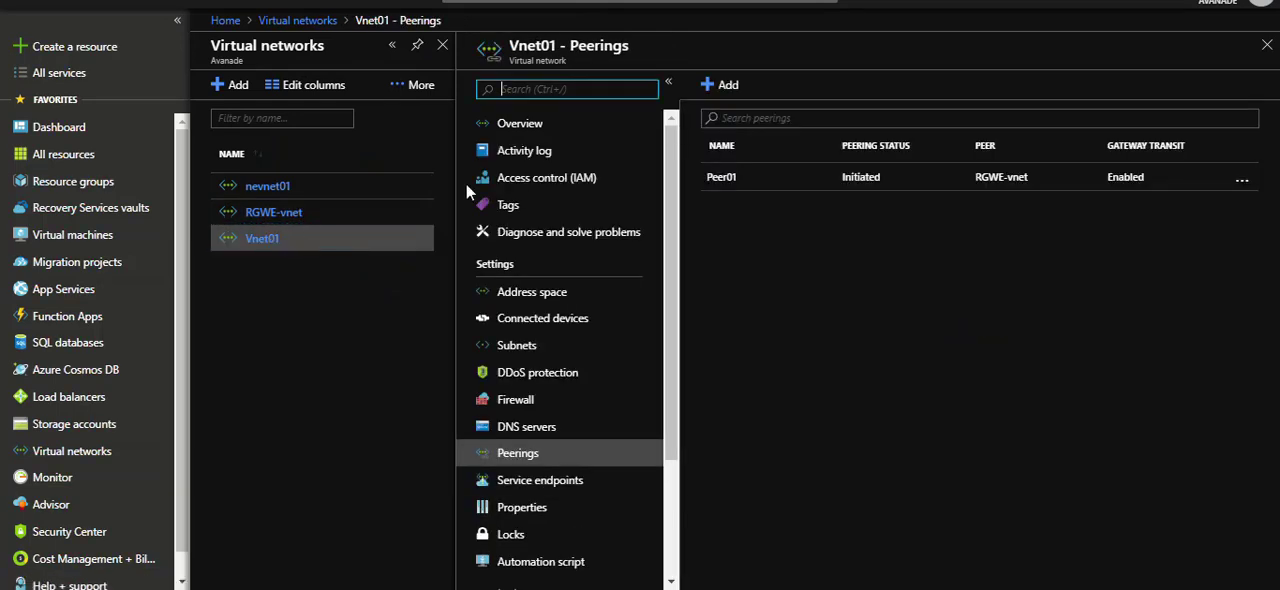
Compare the address spaces of Vnet01 and RGWE-vnet, and return to the peerings of Vnet01.
left_click(531, 291)
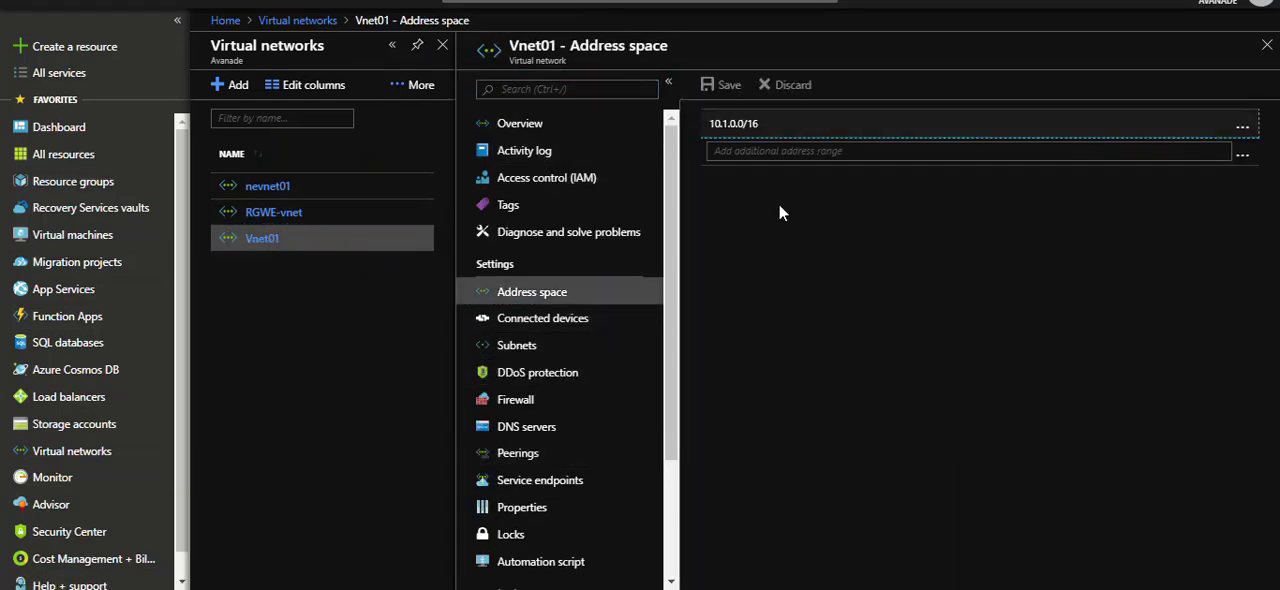
left_click_drag(712, 124, 768, 126)
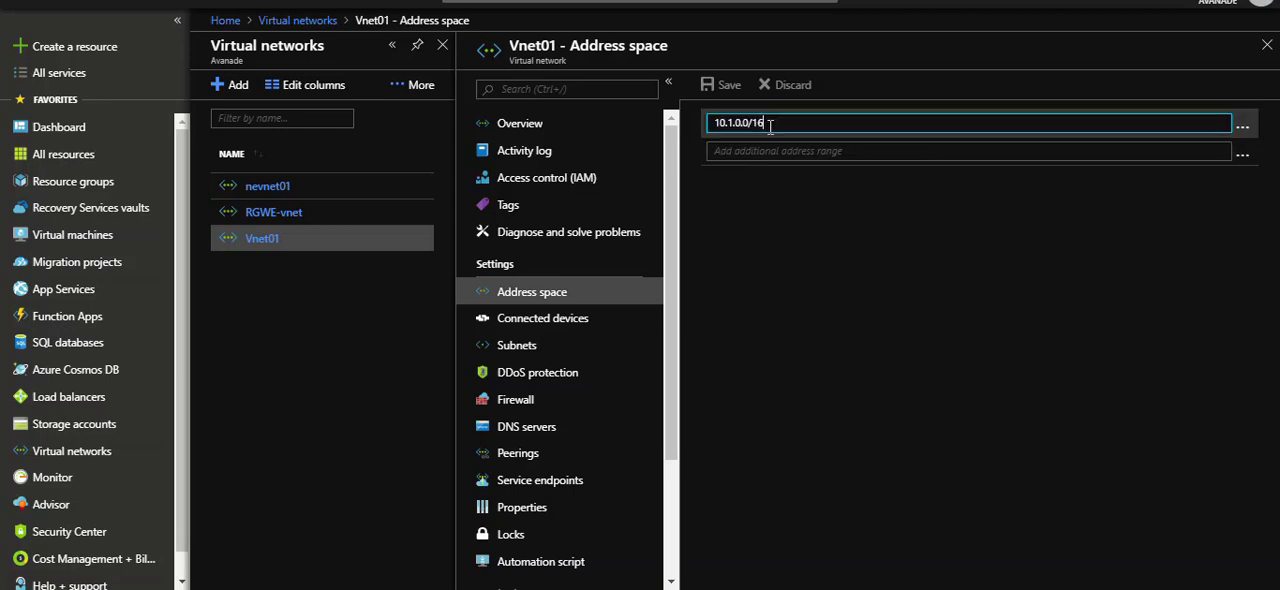
left_click(296, 214)
left_click(742, 132)
left_click(250, 238)
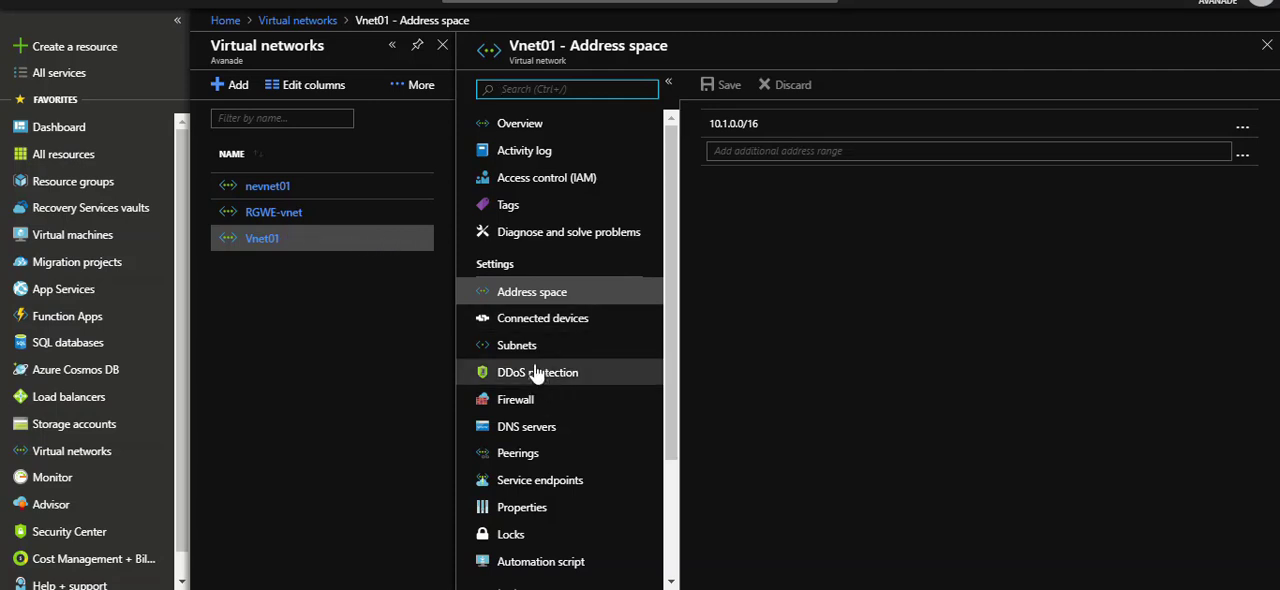
left_click(520, 455)
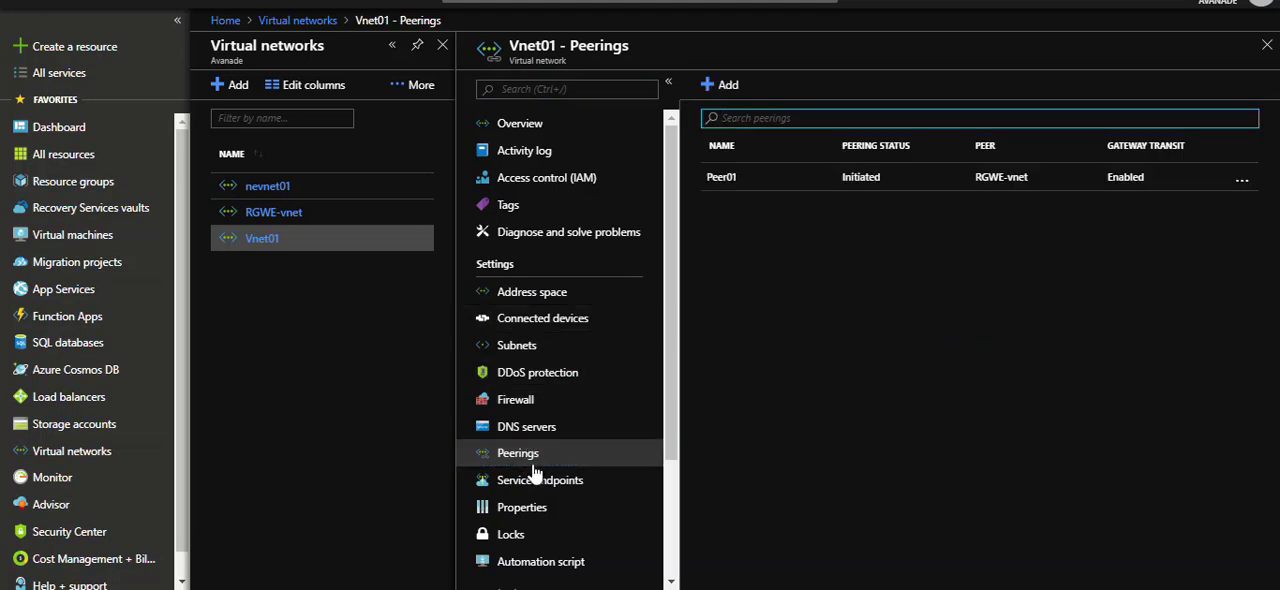
left_click(301, 212)
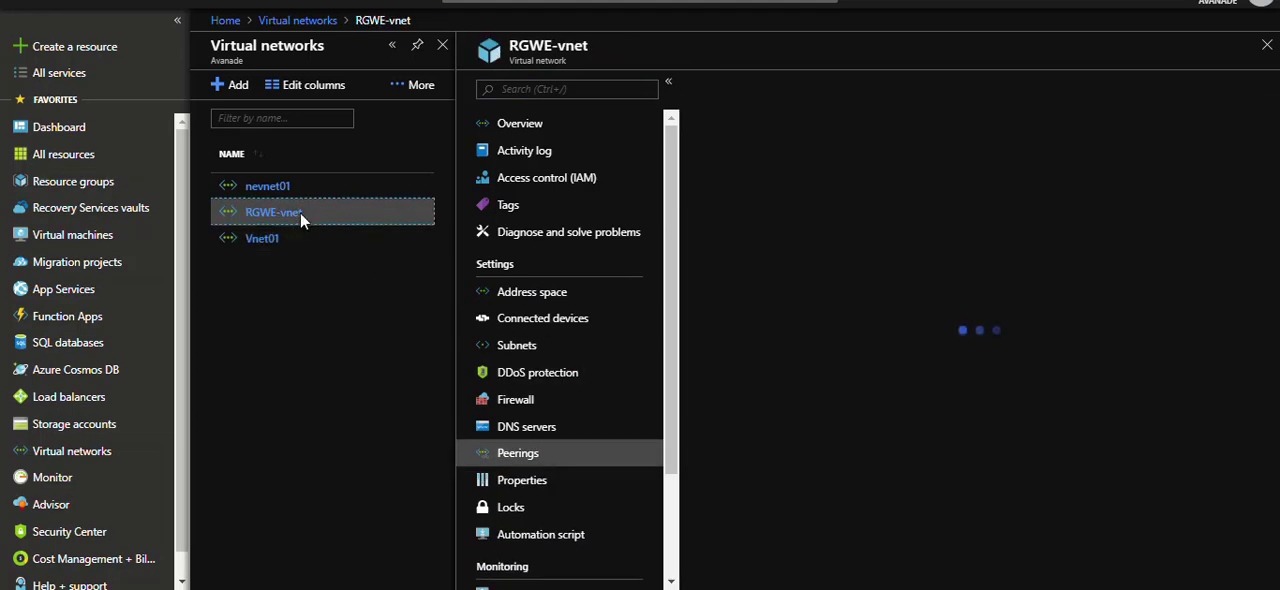
left_click(716, 85)
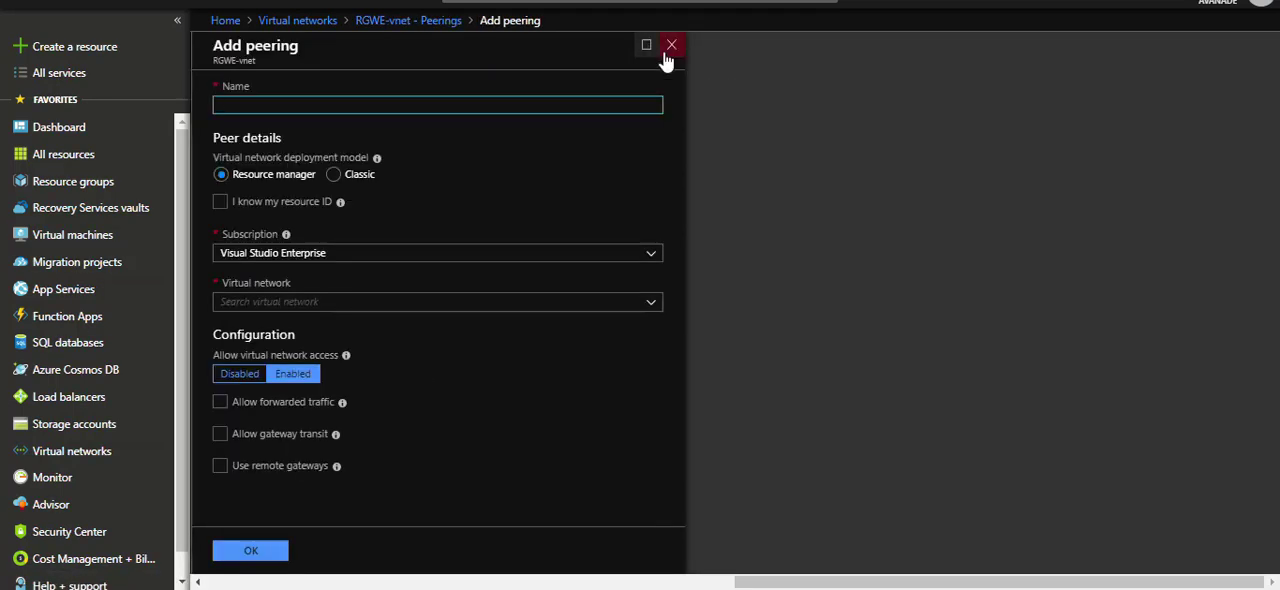
left_click(668, 48)
Open the peerings of RGWE-vnet and start adding a new peering.
left_click(263, 212)
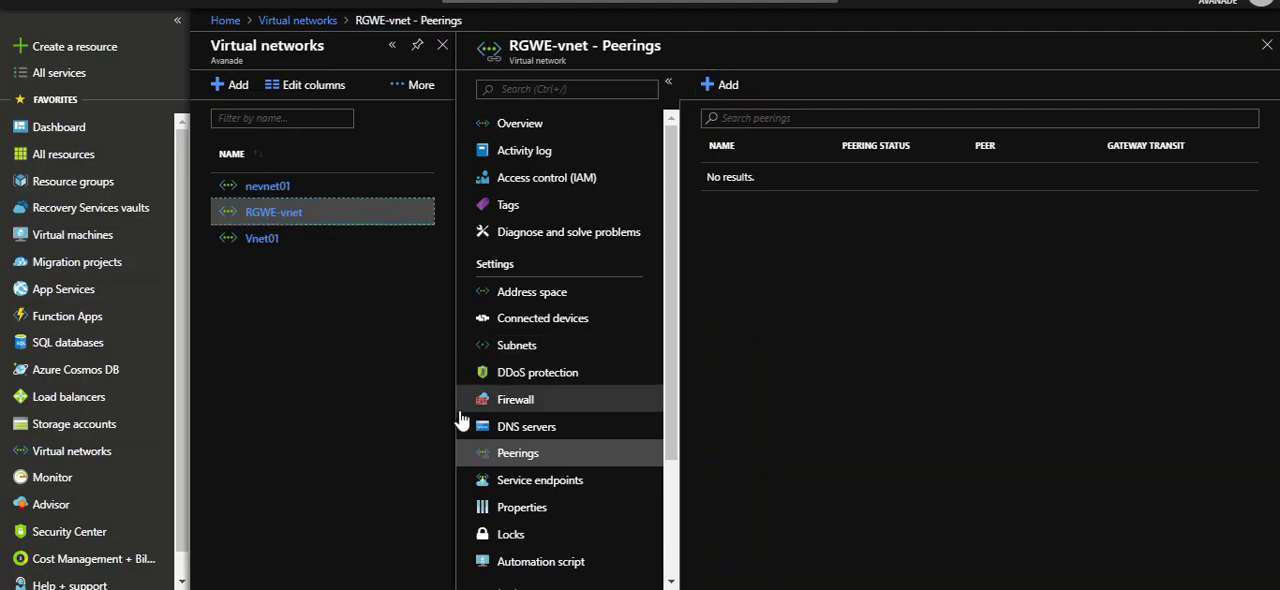
left_click(520, 452)
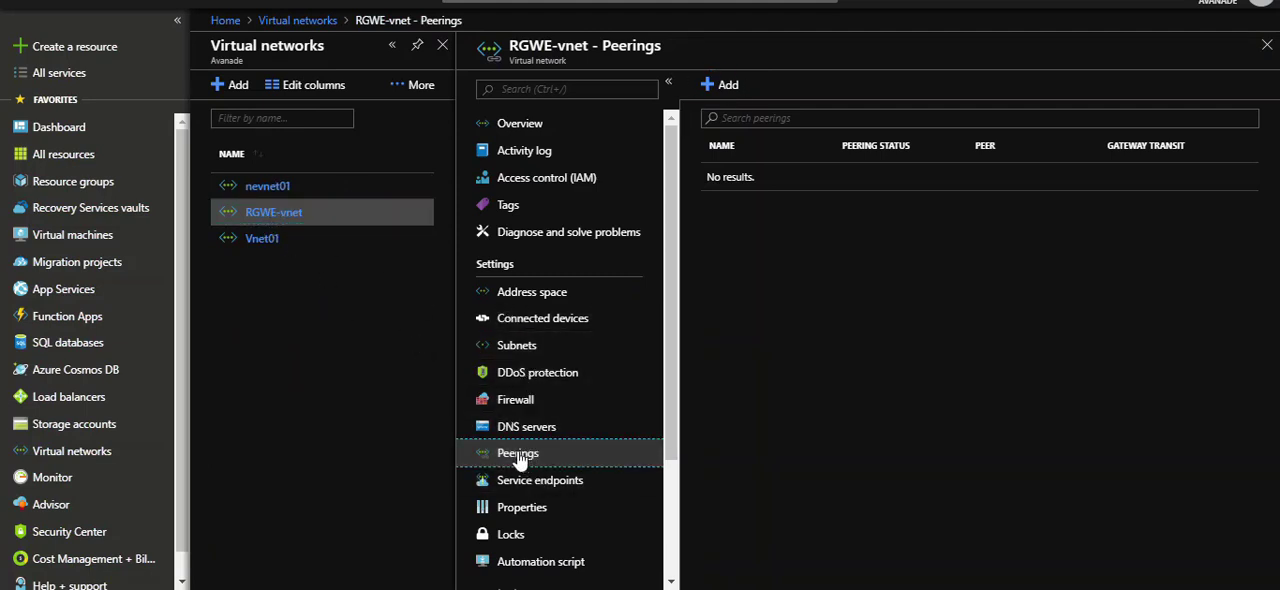
left_click(714, 90)
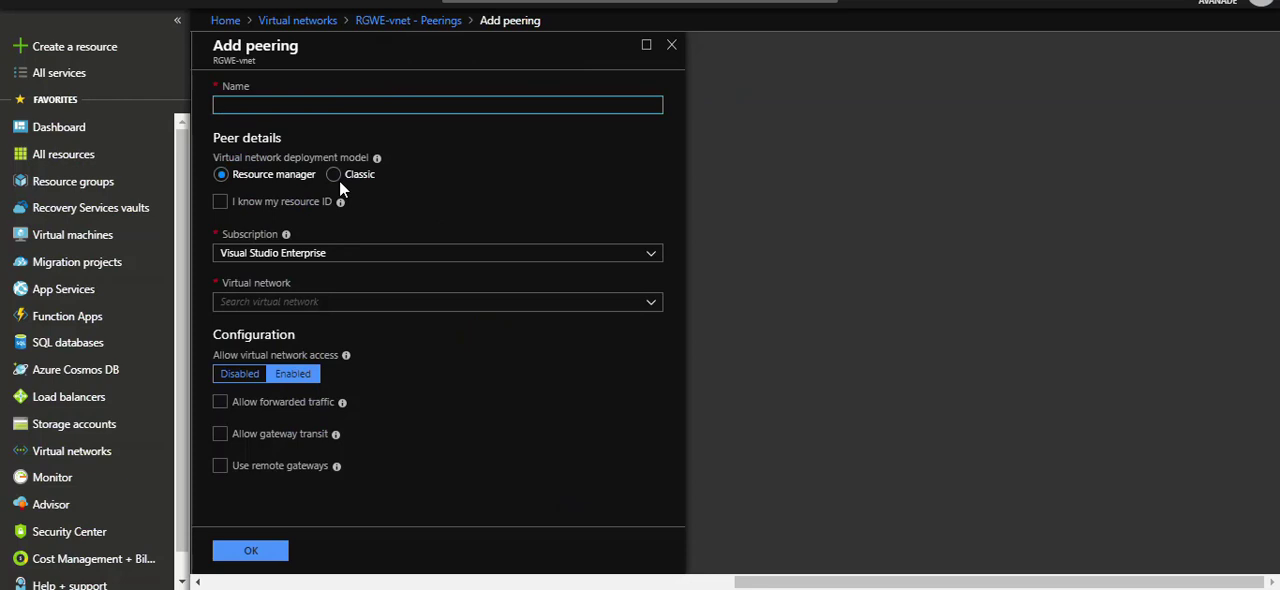
type("P2v")
key("BackSpace")
key("BackSpace")
key("BackSpace")
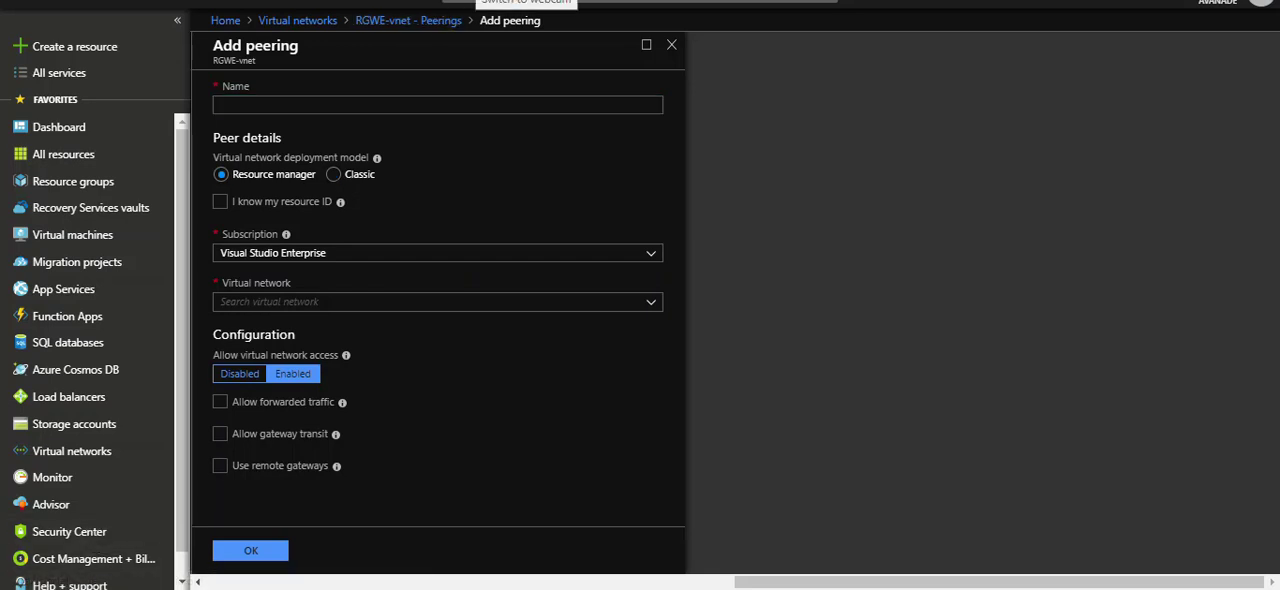
Name the peering RGWE_peeringto_Vnet01 and select Vnet01 (KarimRG01) as its virtual network.
left_click(311, 105)
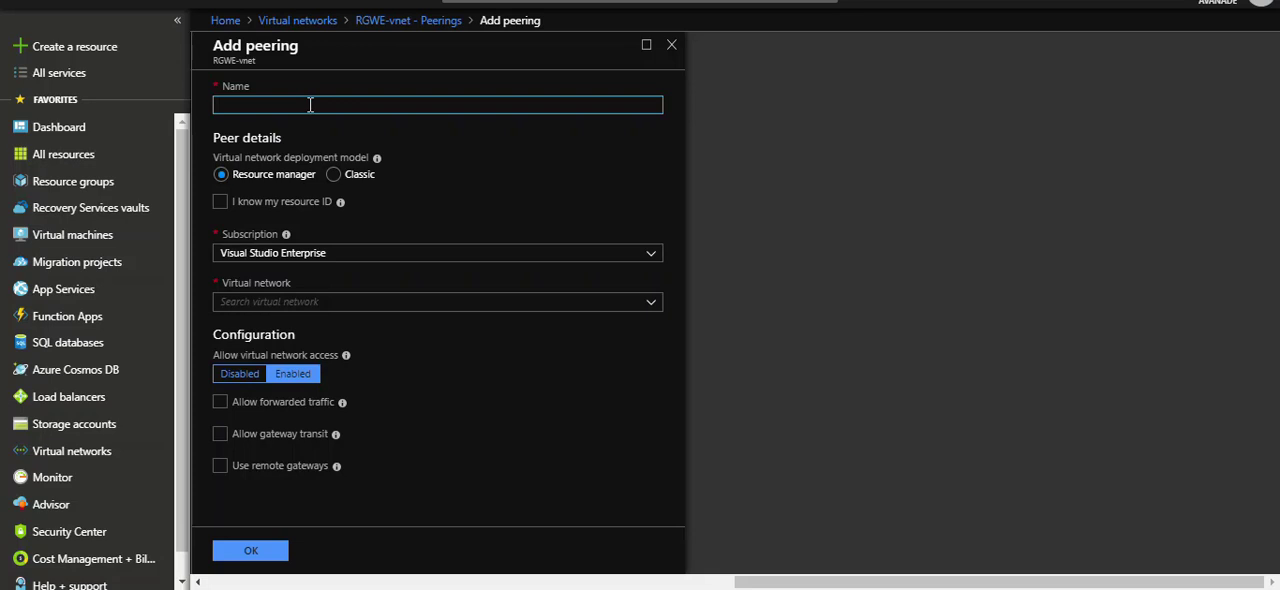
type("RGWE_peer")
type(" to")
key("BackSpace")
key("BackSpace")
key("BackSpace")
key("BackSpace")
type("ingto")
key("BackSpace")
type("o_")
type("Vne")
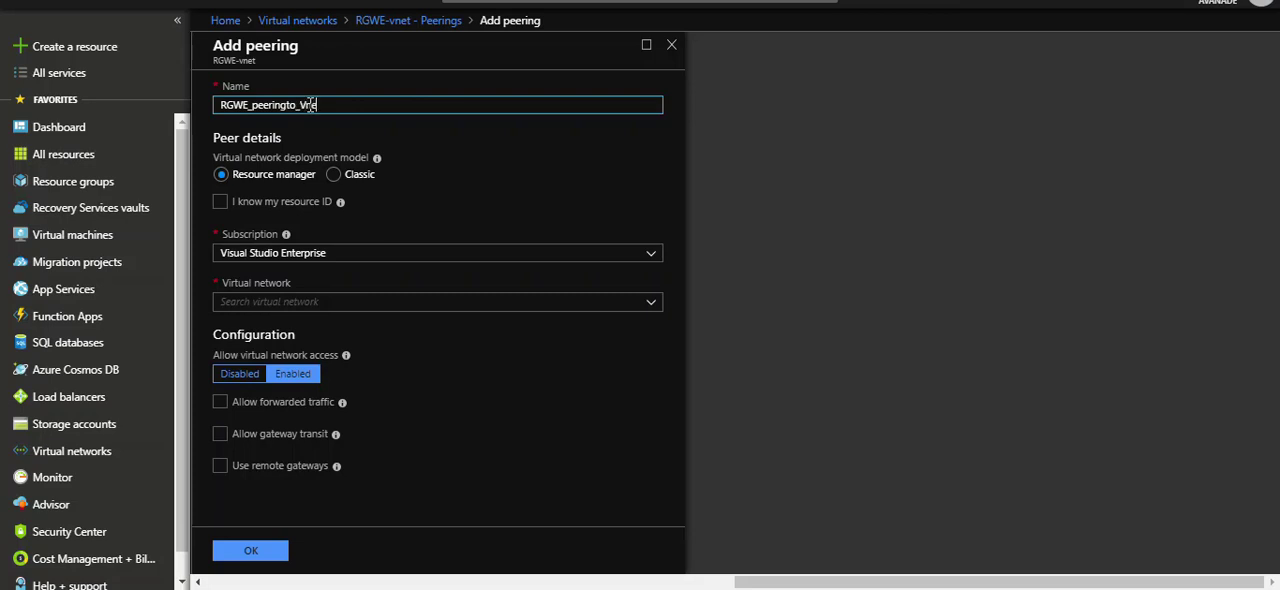
type("t01")
left_click(281, 298)
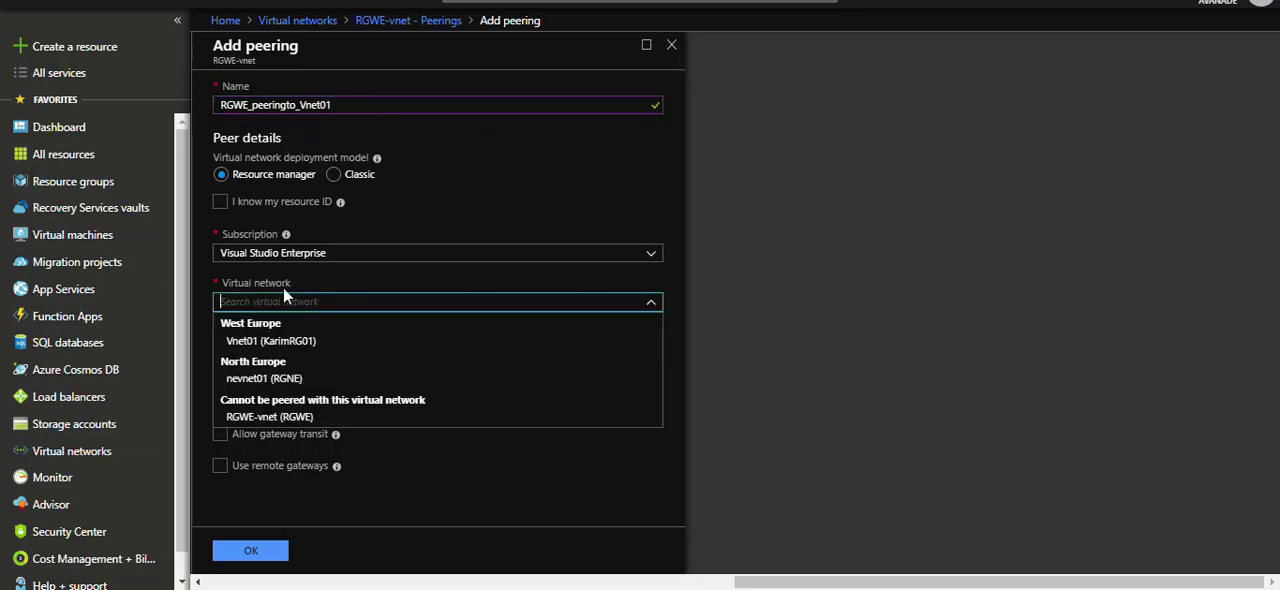
left_click(290, 344)
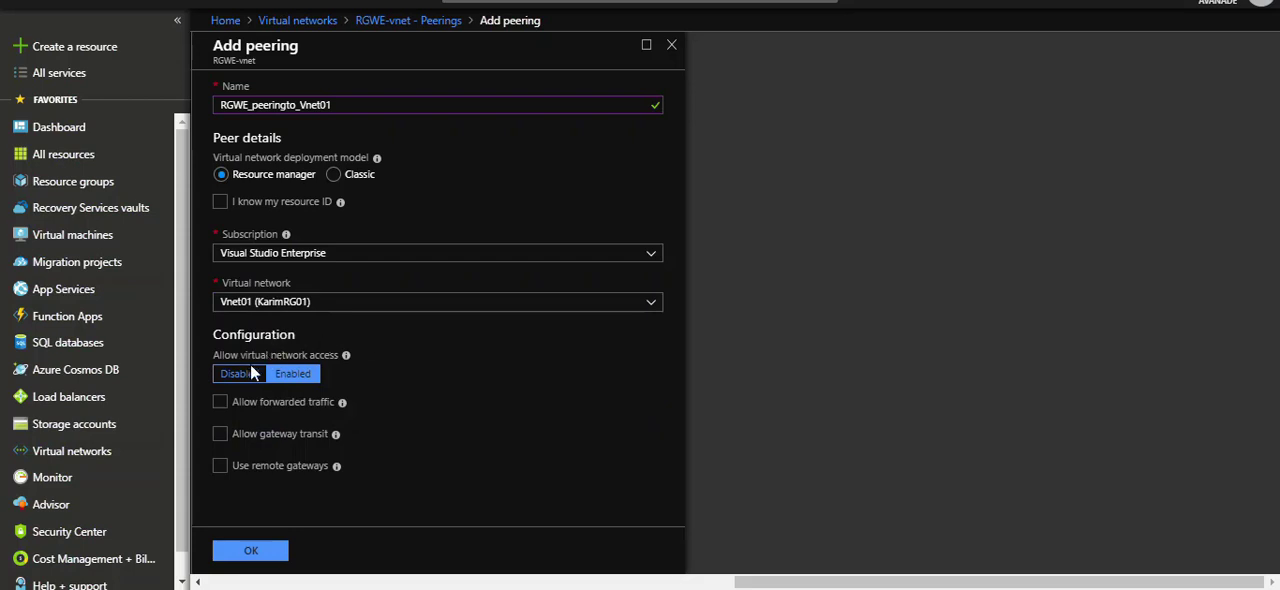
Try the use of remote gateways, switch it off again, and create the RGWE_peeringto_Vnet01 peering.
left_click(221, 466)
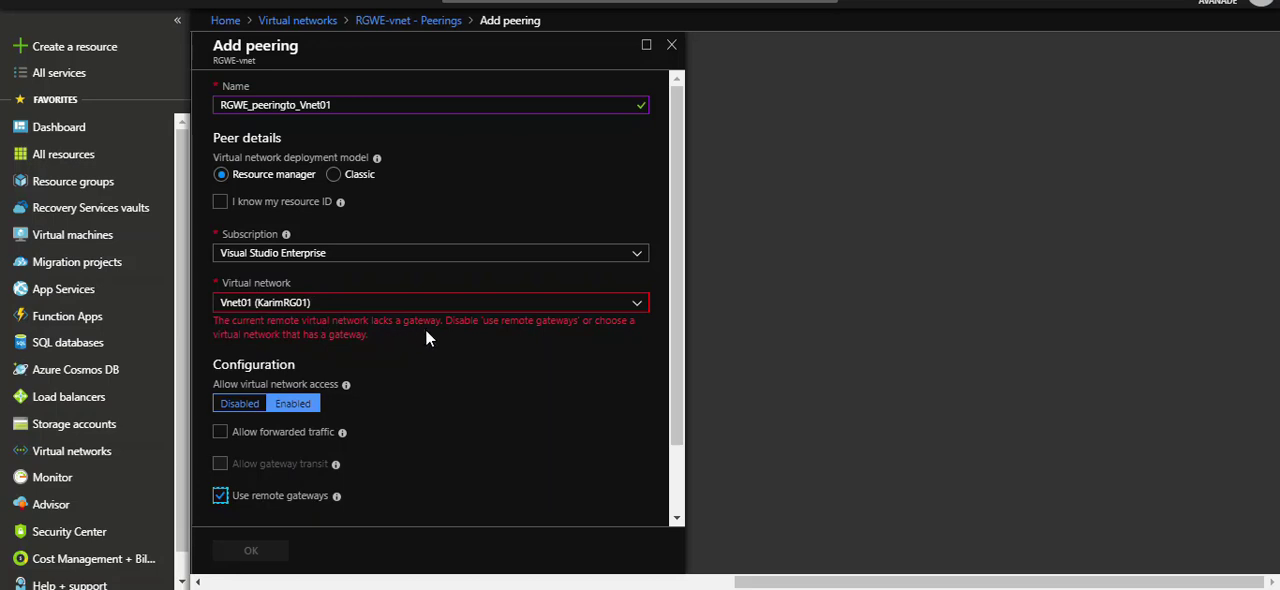
left_click(245, 500)
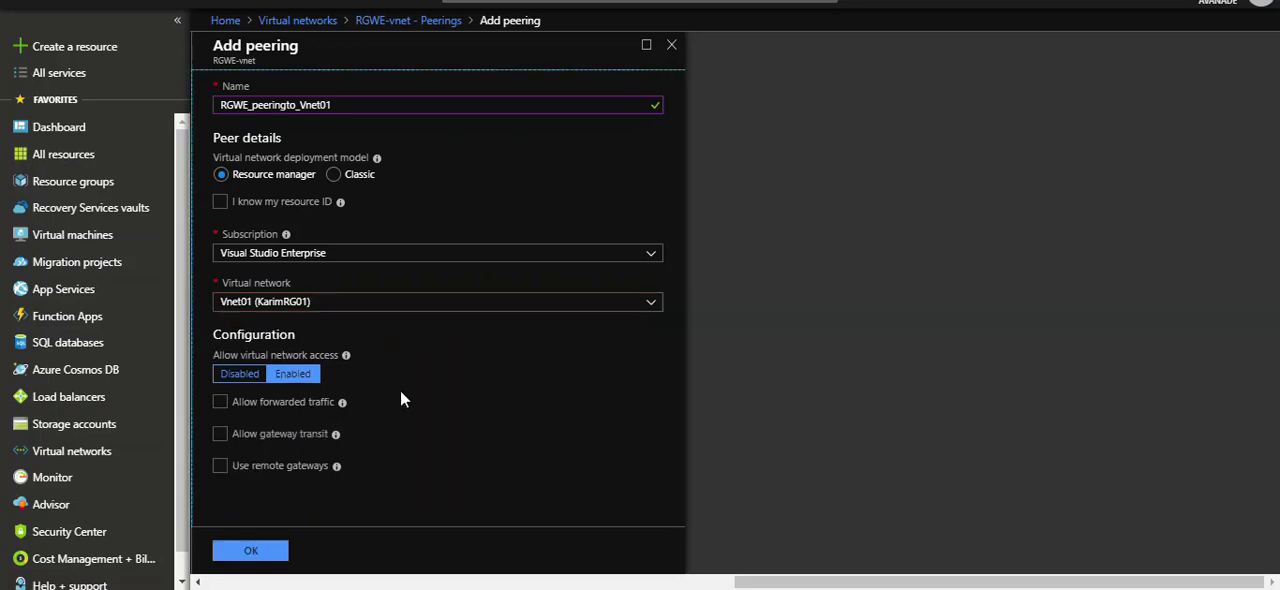
left_click(262, 553)
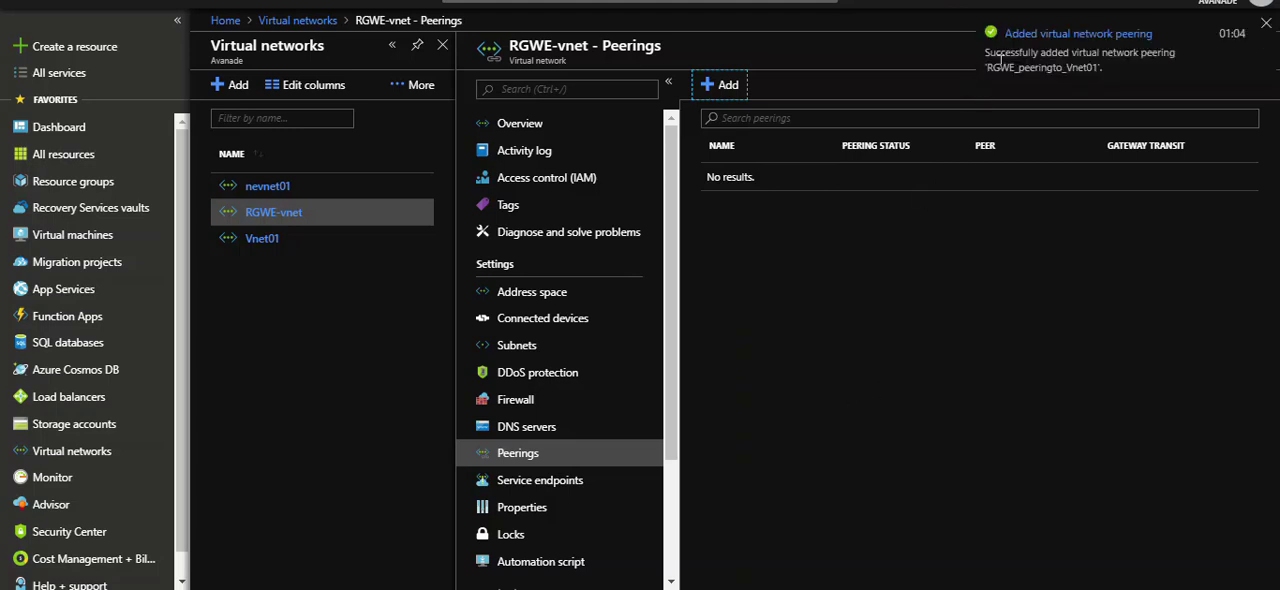
left_click(993, 272)
left_click(1266, 22)
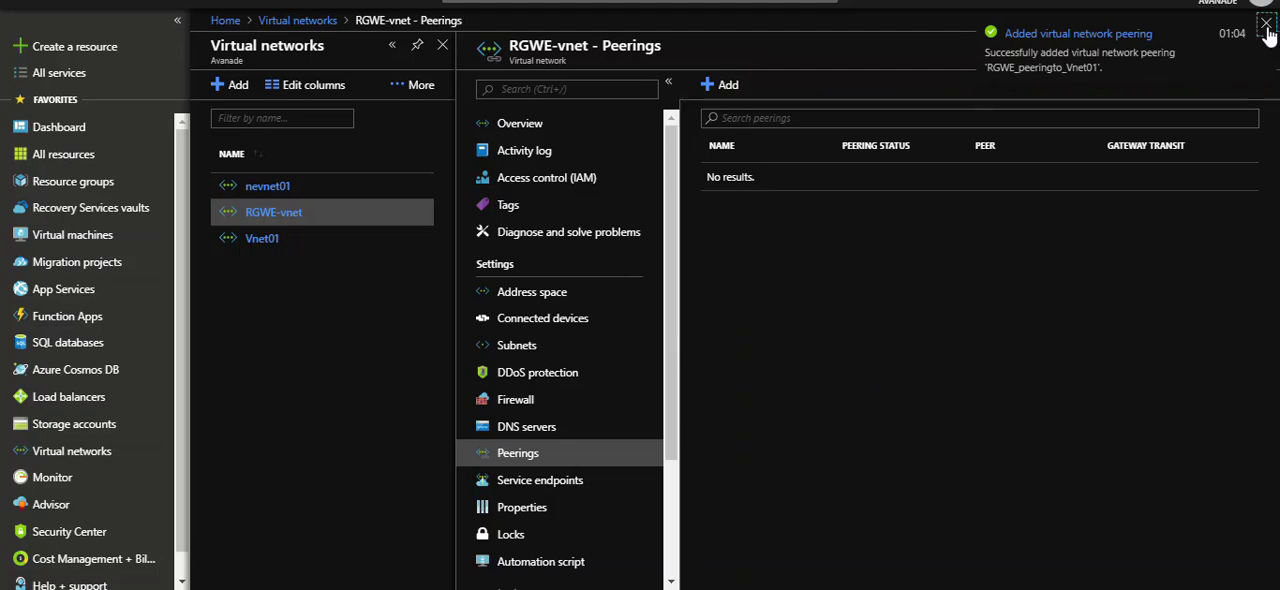
Reload the peerings list of RGWE-vnet and check the new peering's status.
left_click(526, 426)
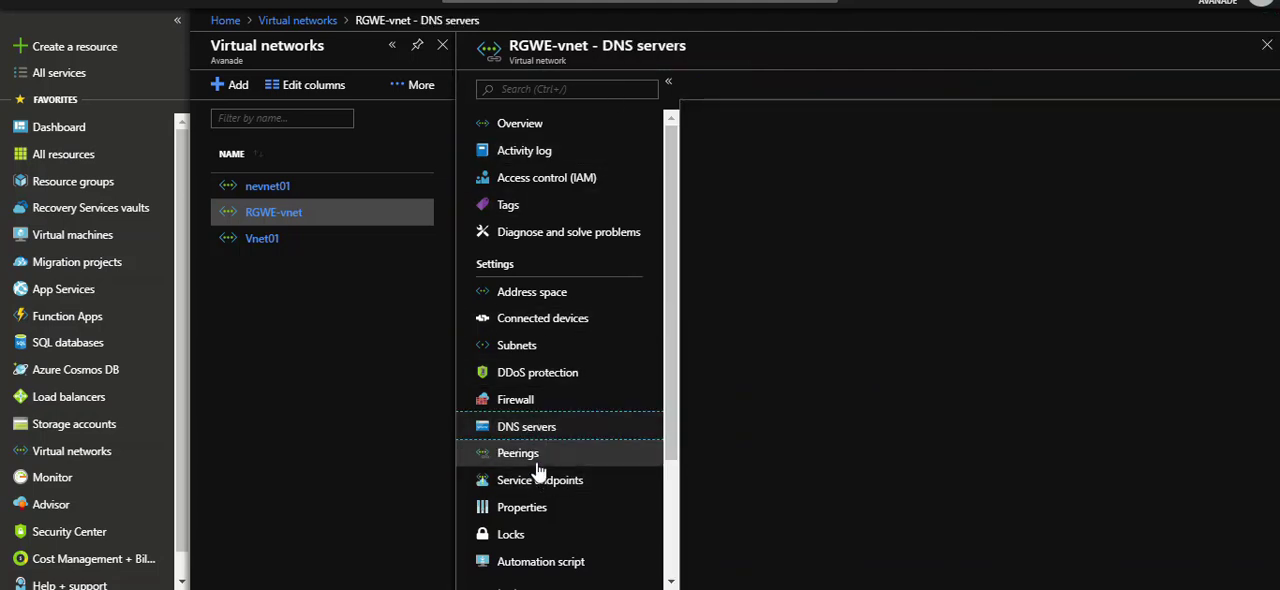
left_click(543, 454)
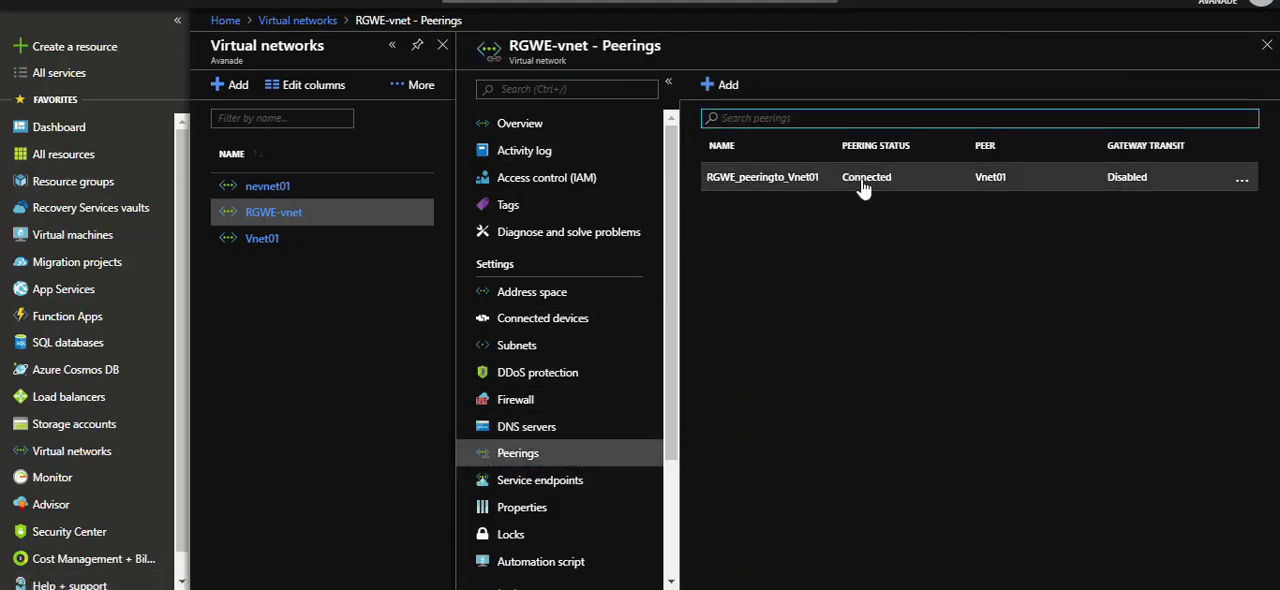